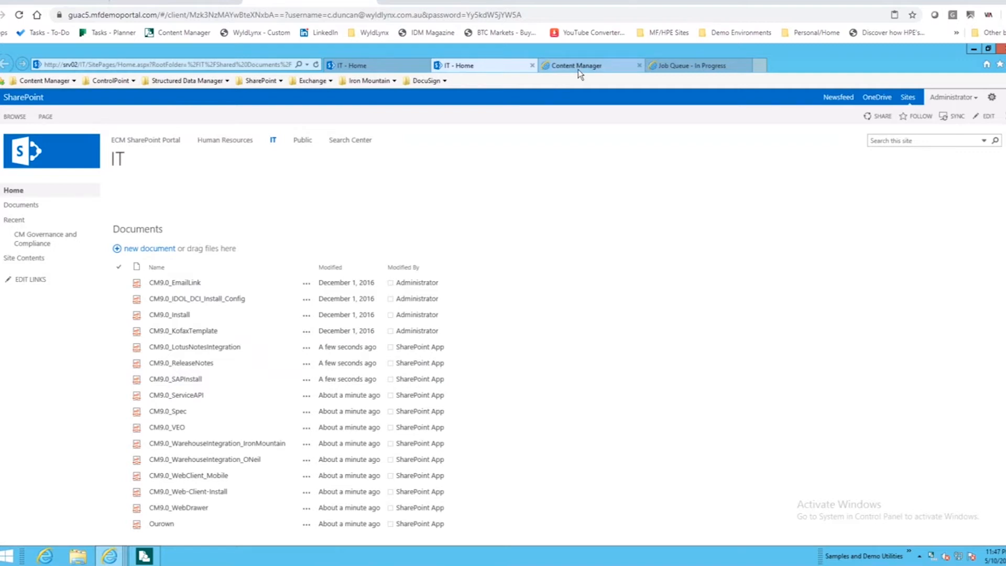
Step: Go to the Content Manager settings page for the IT site and review its Site Management section
left_click(577, 69)
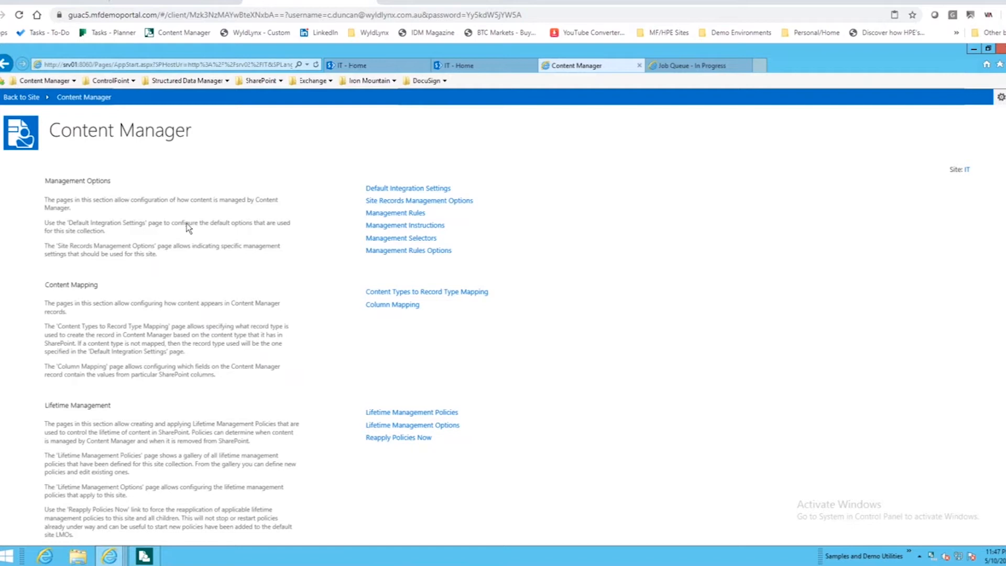
scroll(178, 221, "down", 1)
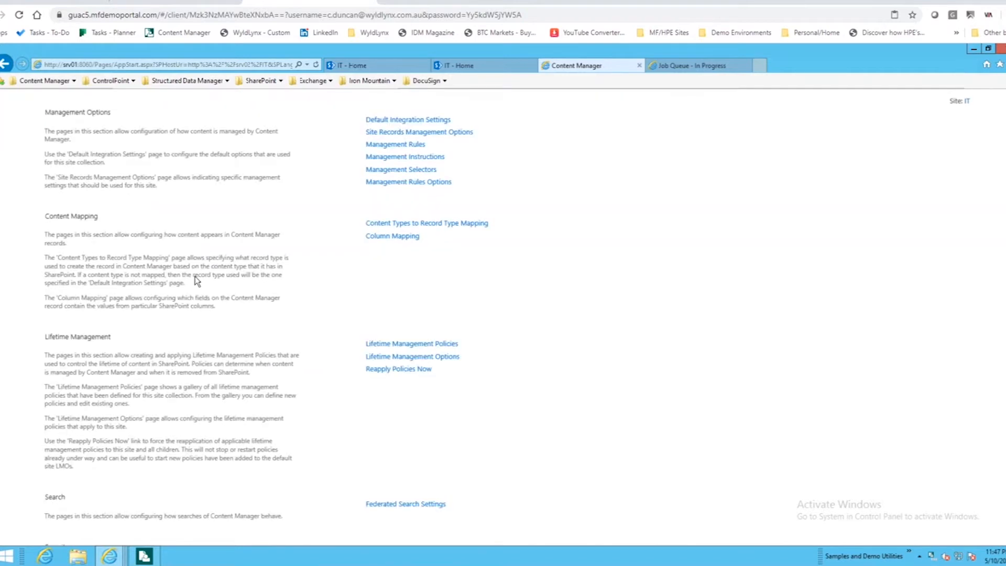
scroll(178, 306, "down", 3)
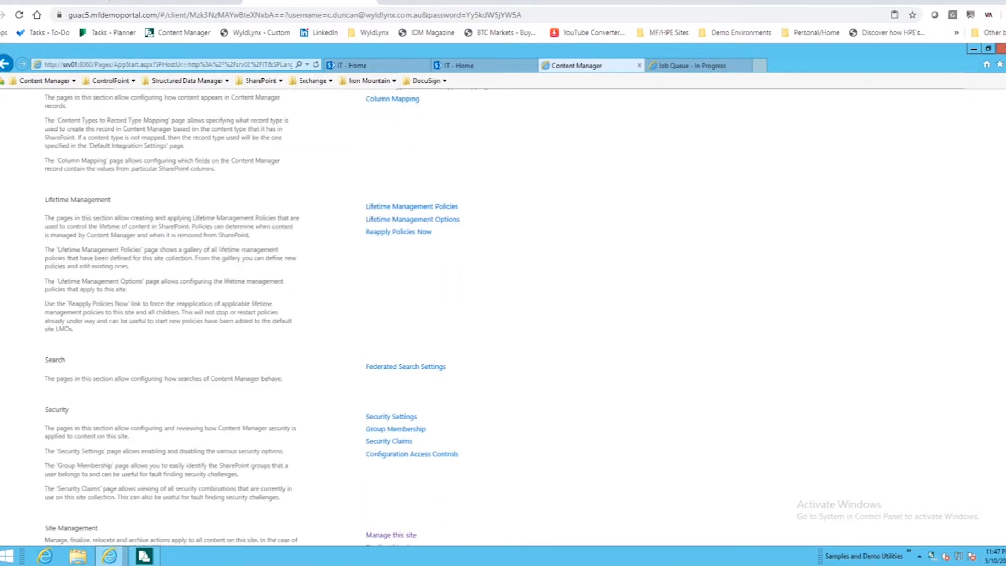
scroll(194, 313, "down", 1)
left_click_drag(45, 368, 220, 397)
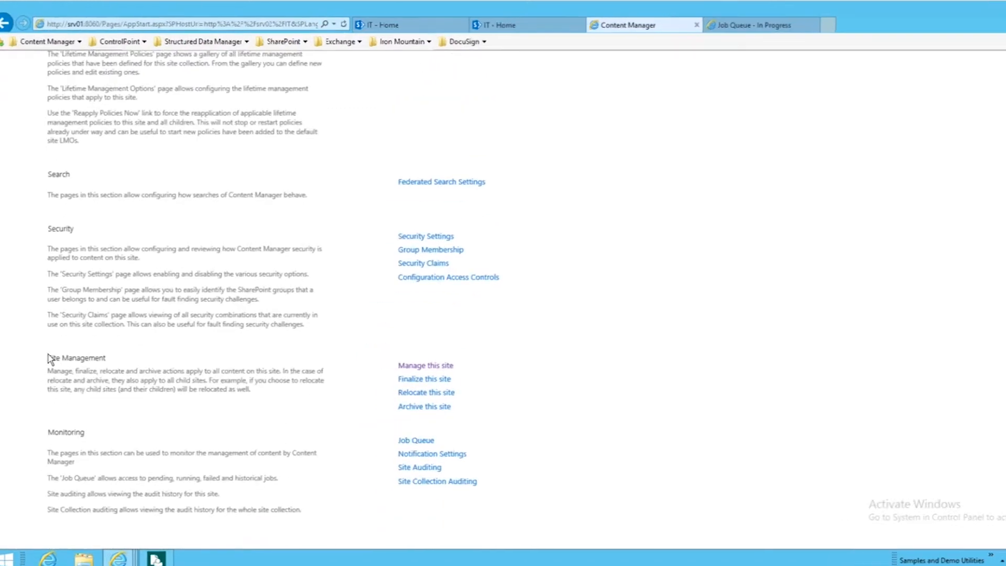
left_click_drag(456, 270, 483, 275)
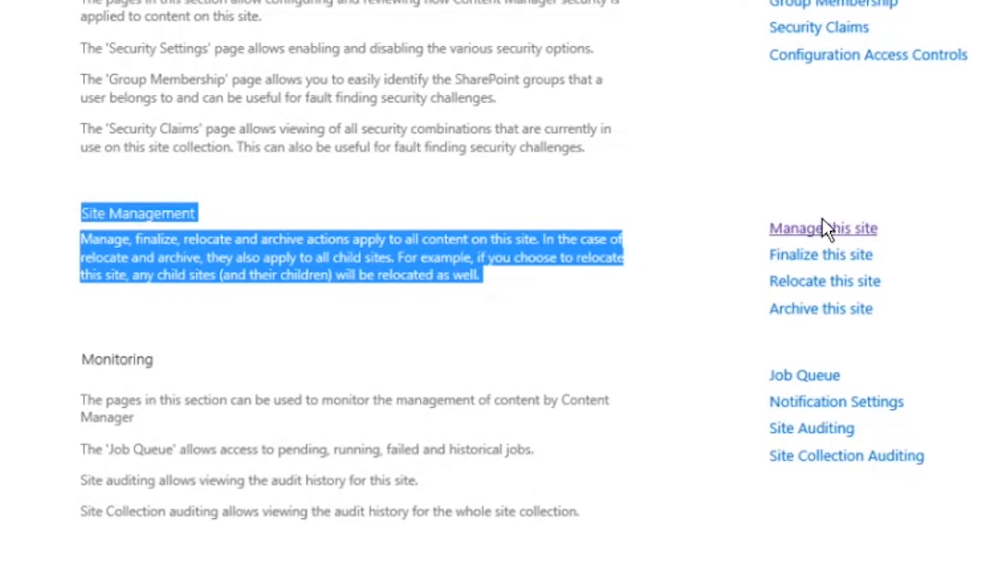
Step: Switch to the Content Manager client and expand the HPE Content Manager 9 Technical Manuals record
left_click(294, 563)
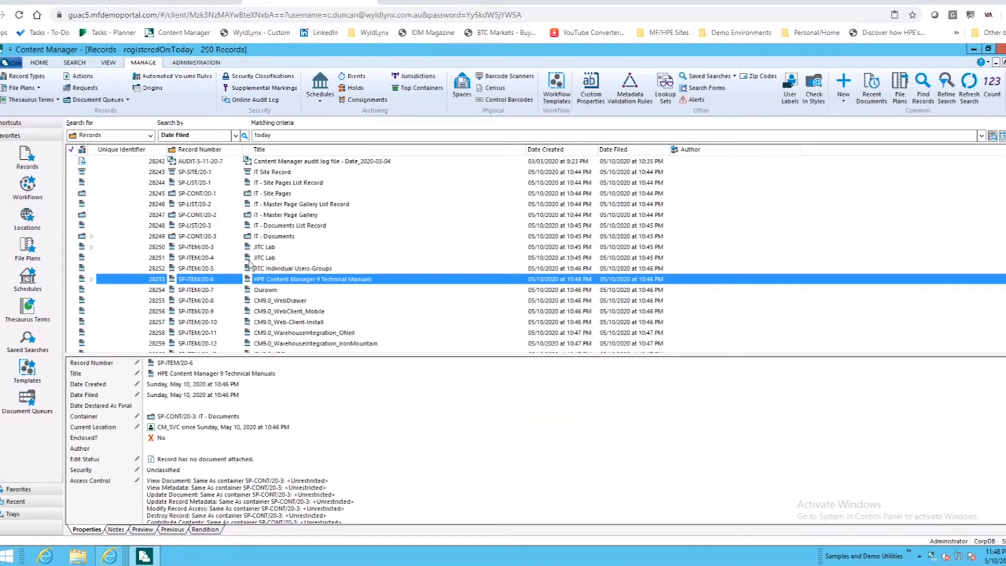
left_click(92, 279)
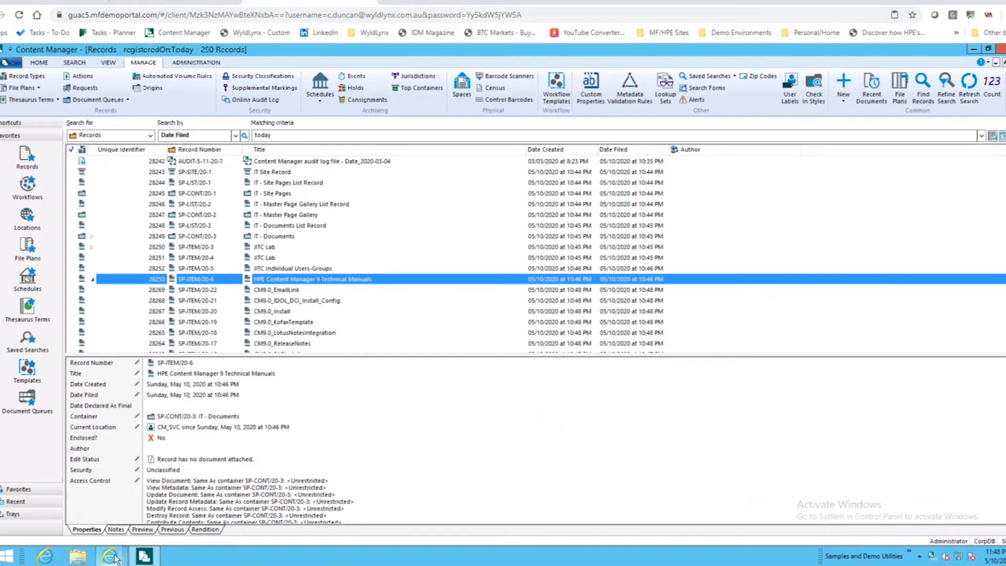
Step: Switch back to the Content Manager page in Internet Explorer and submit the request to archive the IT site with all child sites
mouse_move(115, 559)
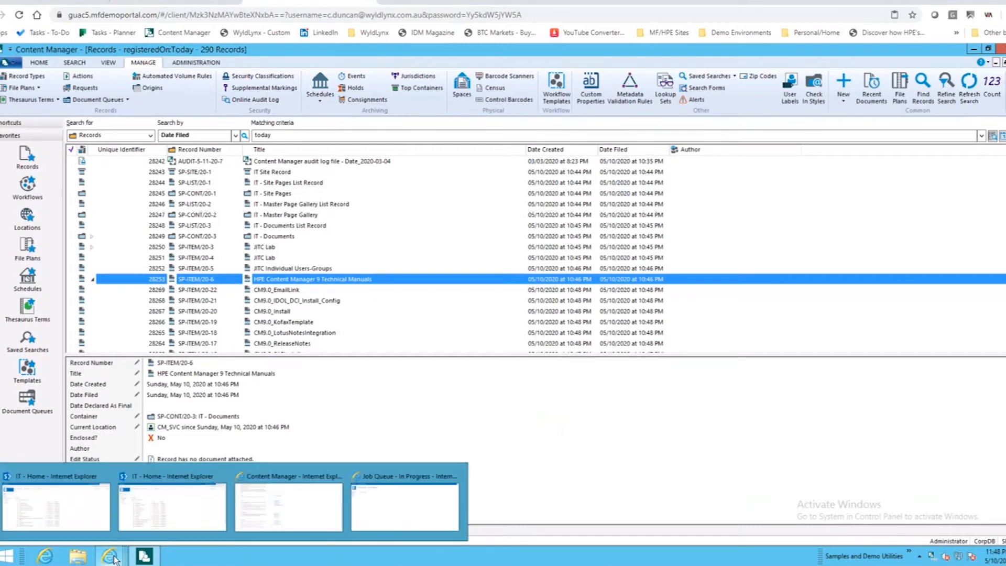
left_click(265, 504)
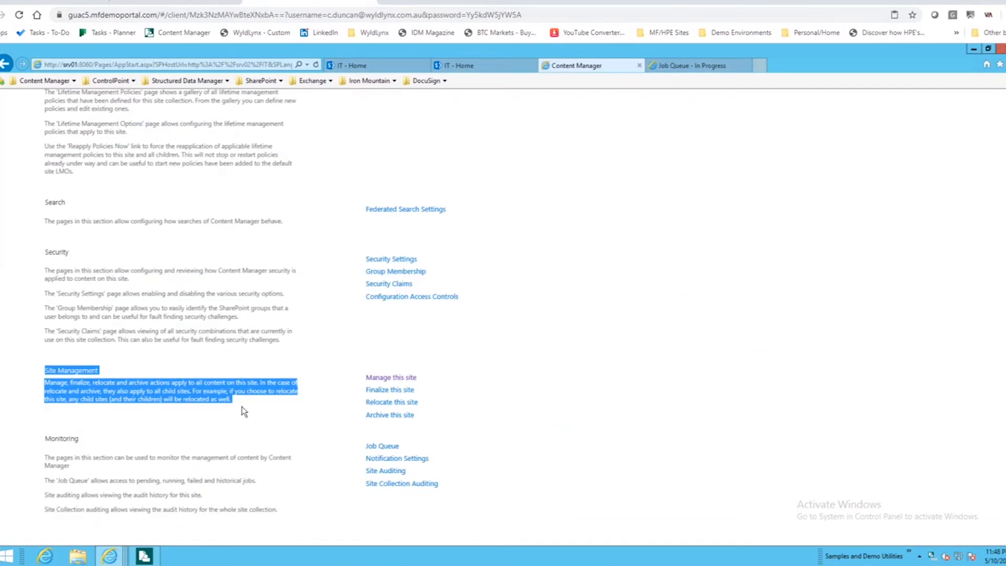
left_click(390, 415)
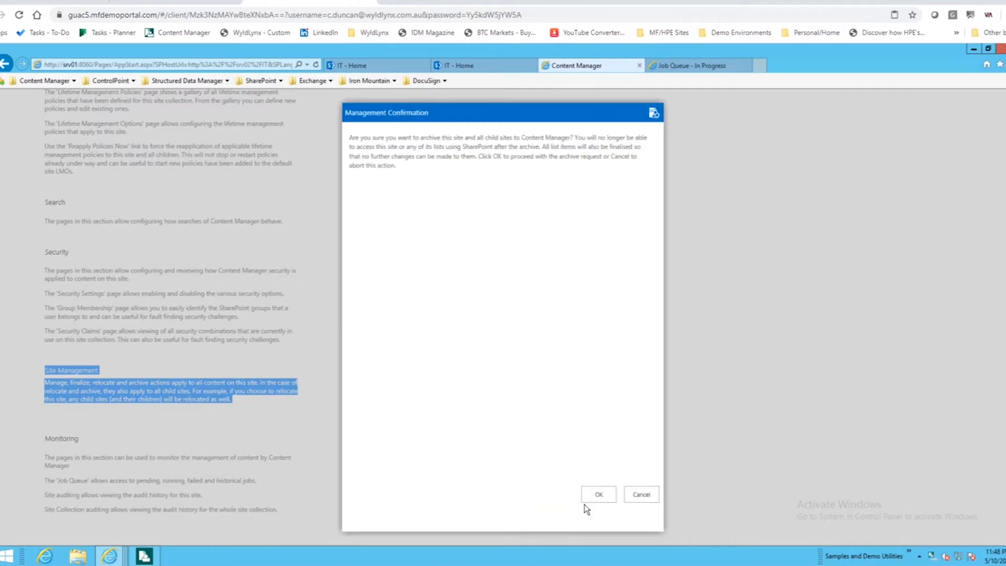
left_click(589, 498)
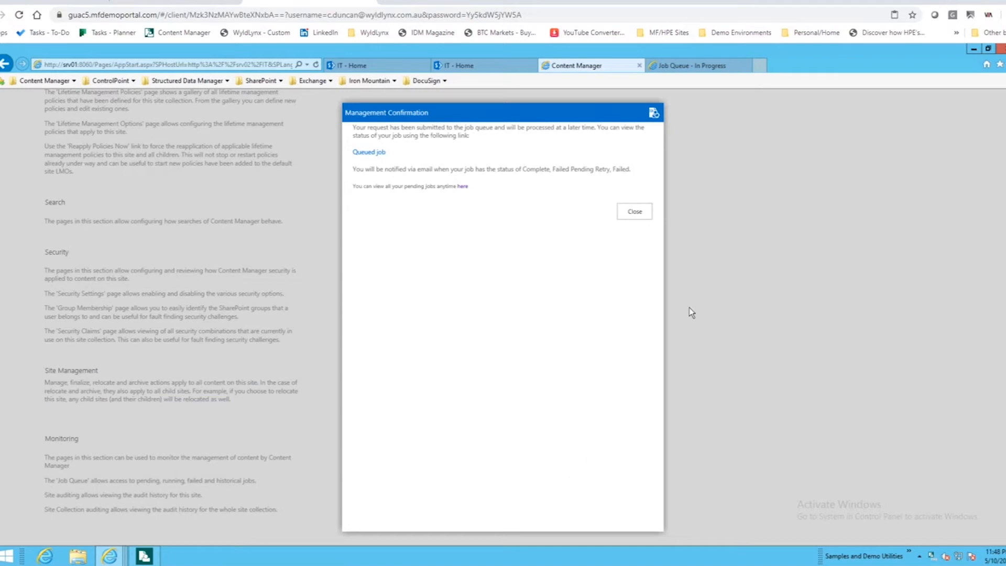
left_click(640, 212)
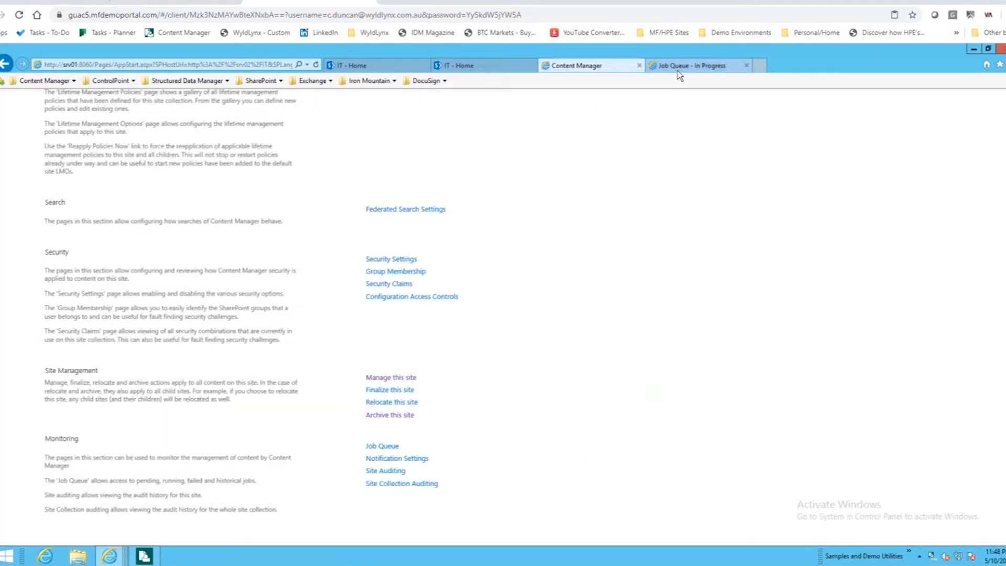
Step: Check the progress of the site's archive job in the in-progress job queue, refreshing the page for updates
left_click(680, 75)
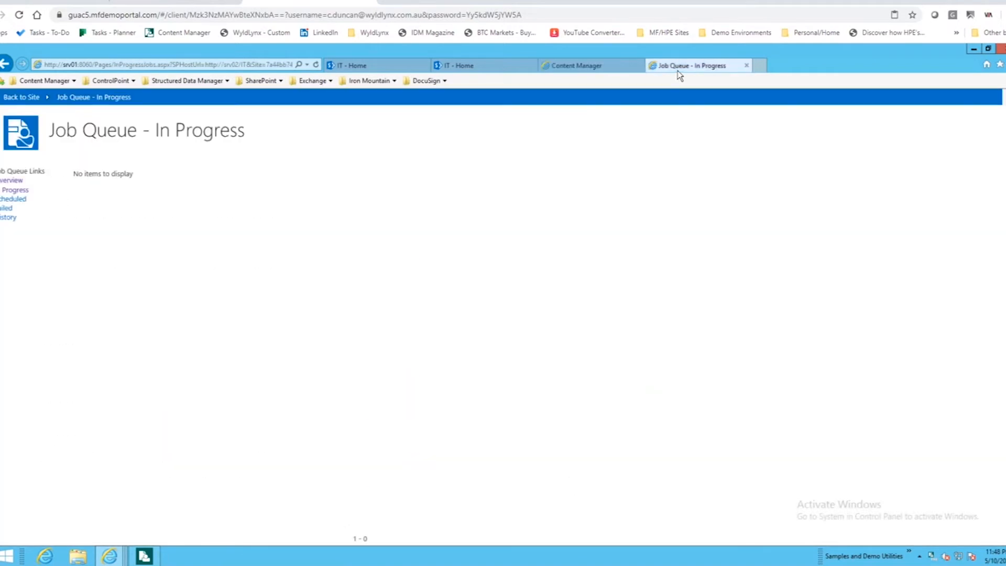
left_click(316, 64)
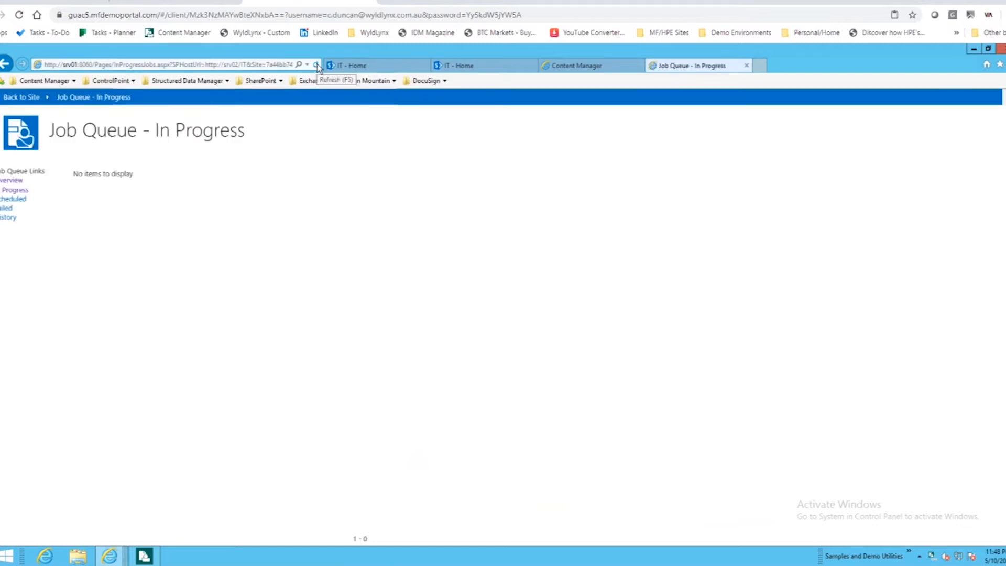
left_click(316, 64)
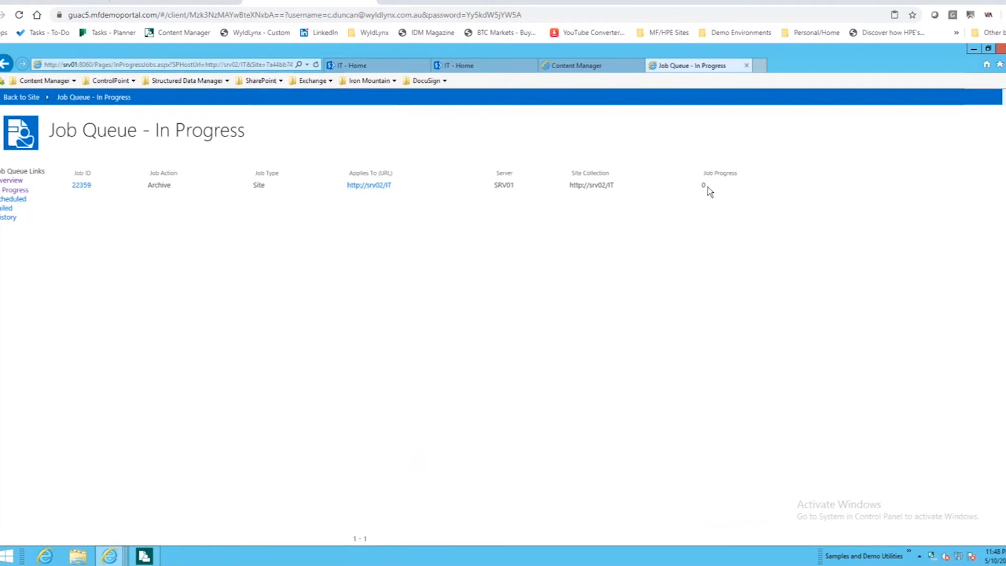
left_click(315, 65)
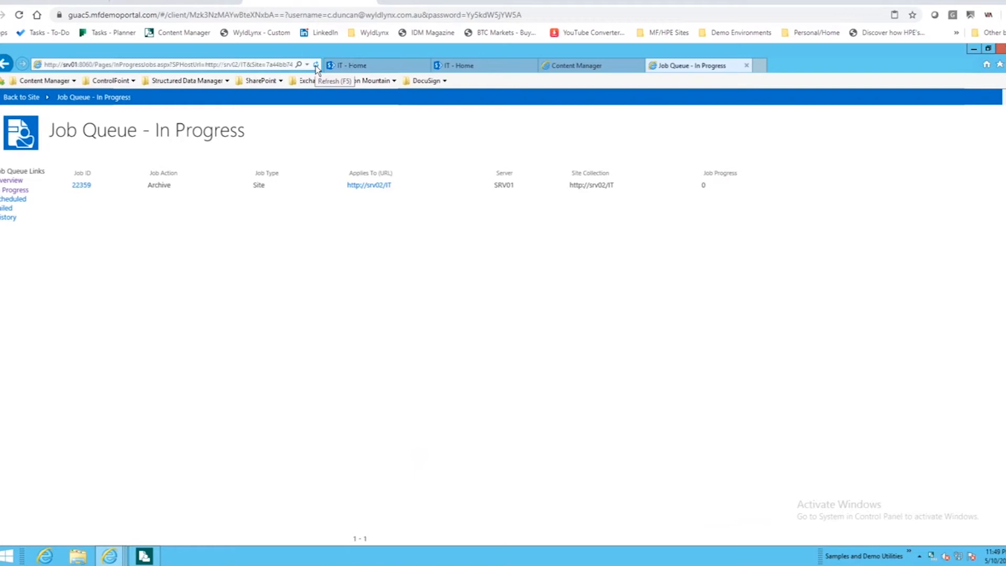
left_click(315, 65)
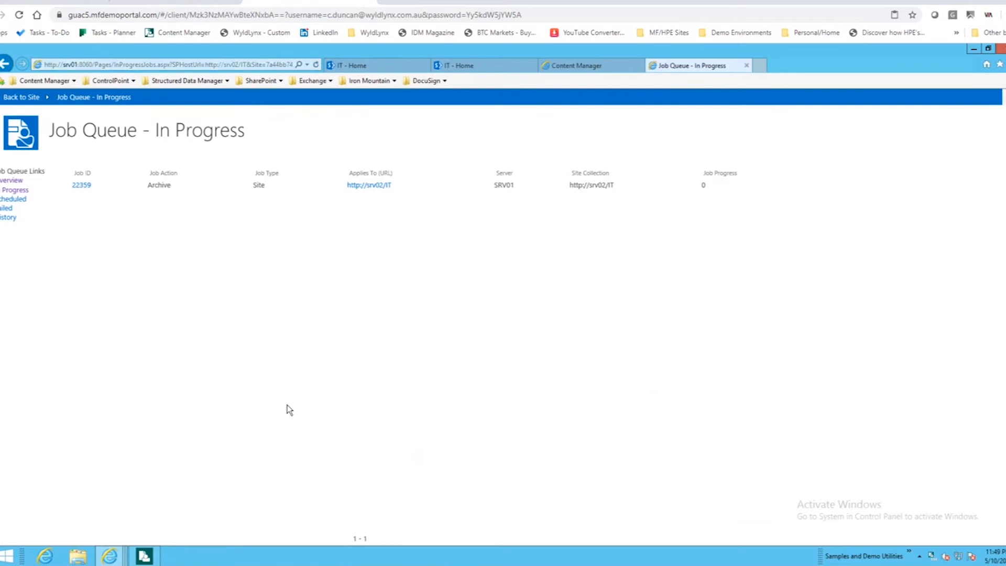
Step: Switch to the Content Manager client and refresh the list of records filed today
left_click(151, 556)
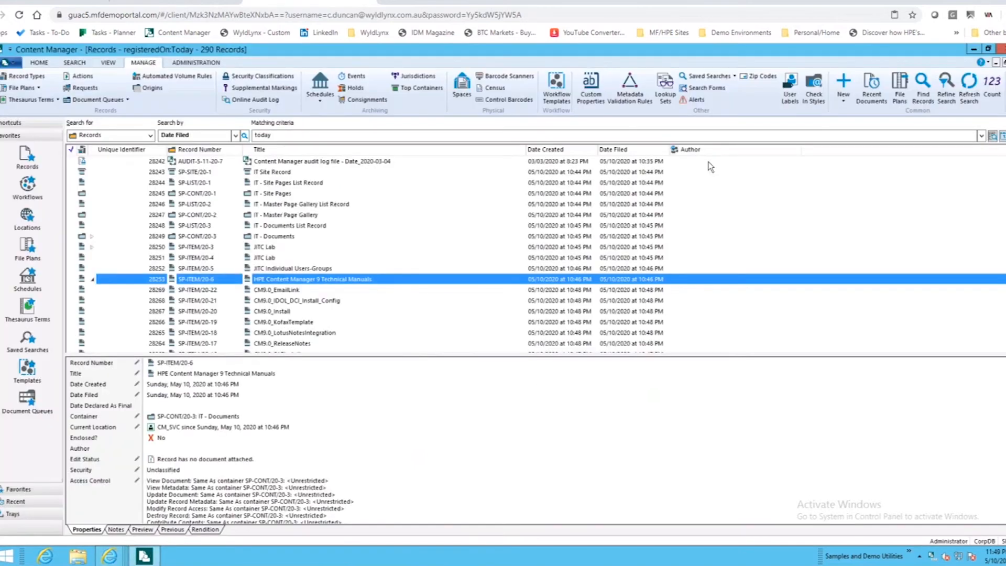
left_click(970, 85)
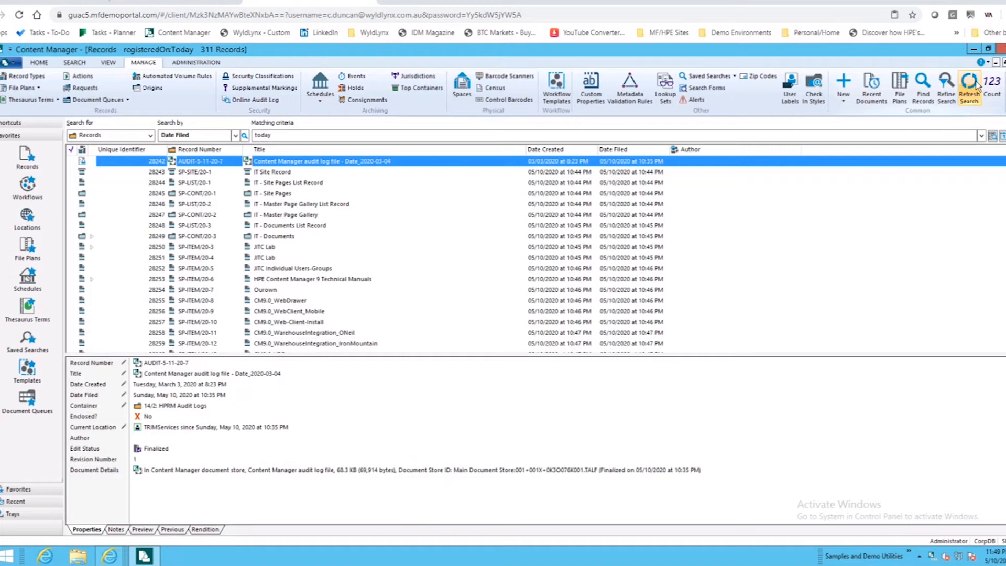
left_click(975, 88)
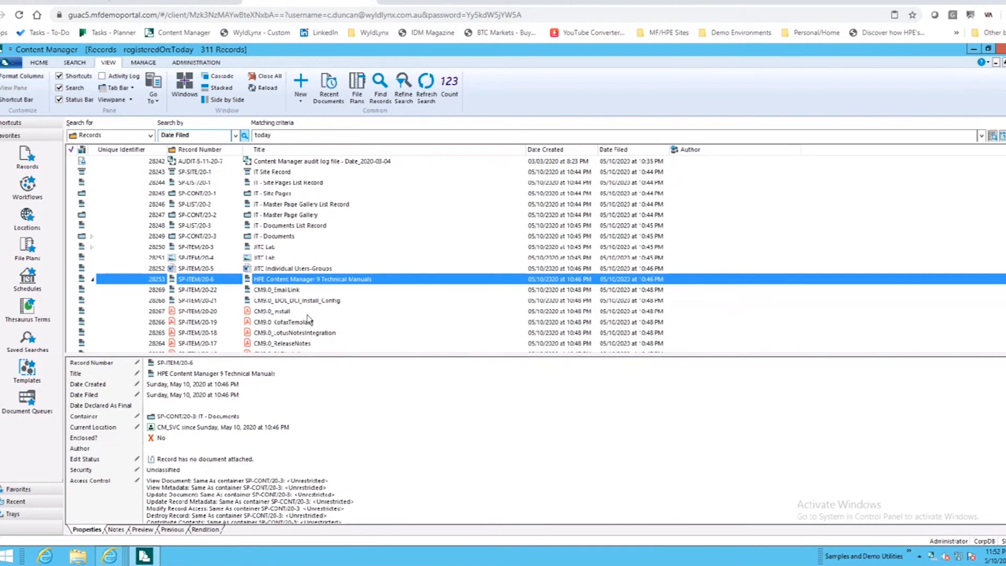
left_click(265, 88)
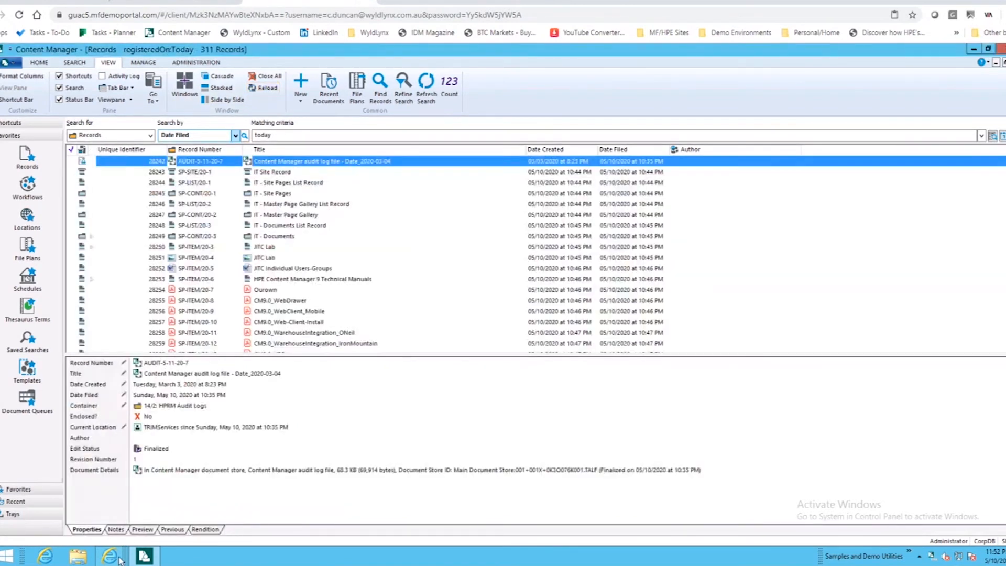
Step: Return to the job queue in Internet Explorer and refresh it to check the archive job's progress again
left_click(117, 558)
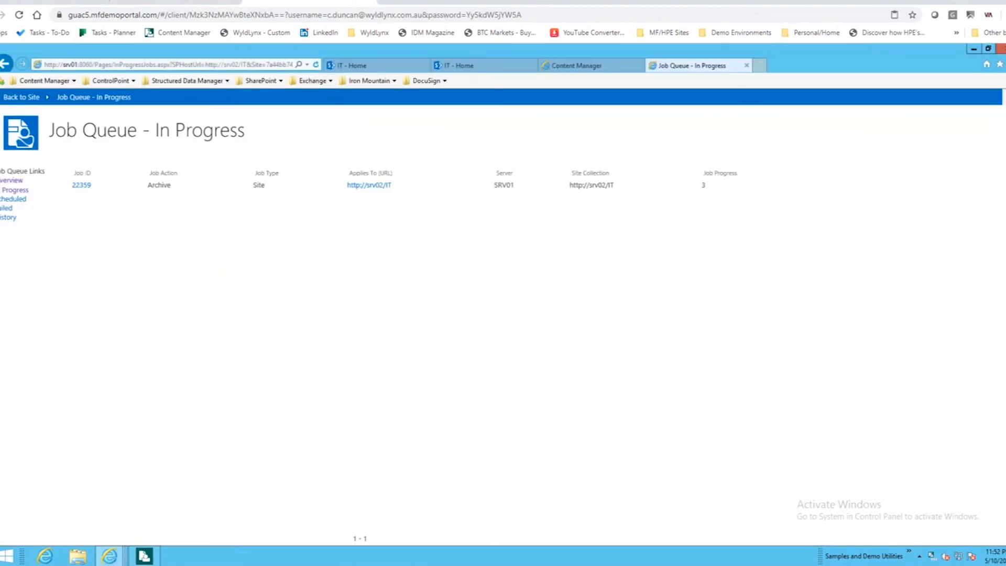
left_click(316, 64)
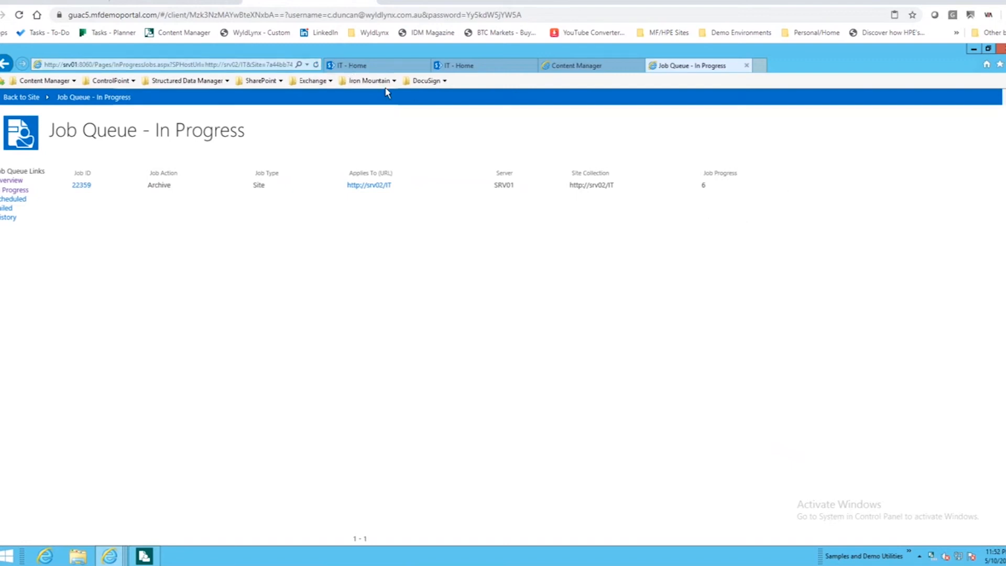
left_click(316, 65)
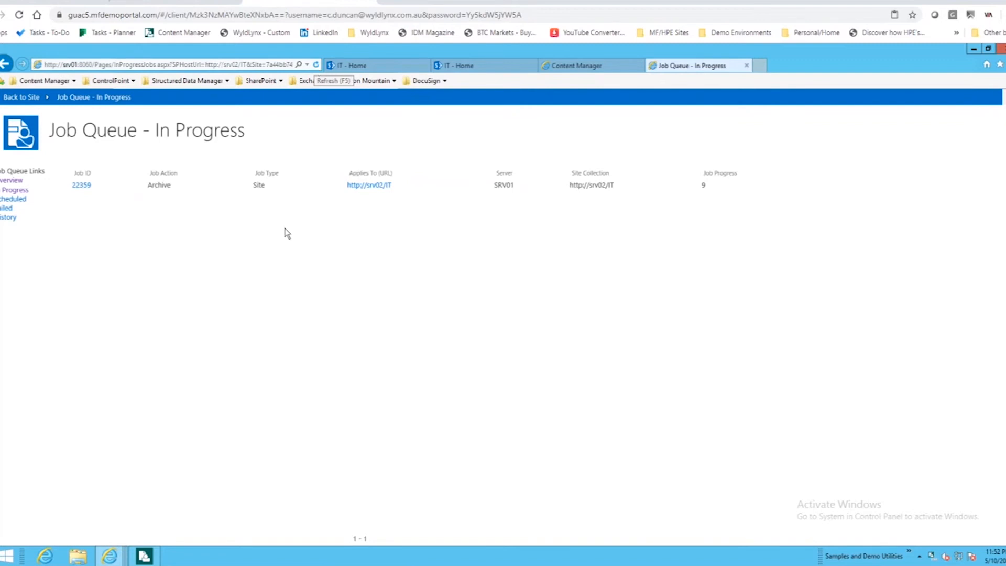
Step: Switch to the Content Manager client, view the CM9.0_WebDrawer record's properties and expand the HPE Content Manager 9 Technical Manuals record
left_click(150, 559)
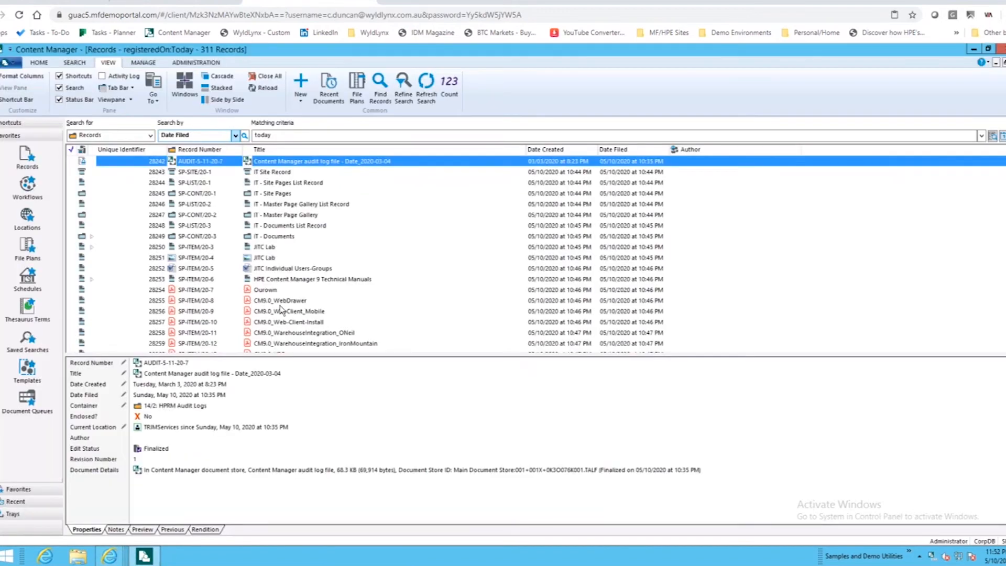
left_click(272, 302)
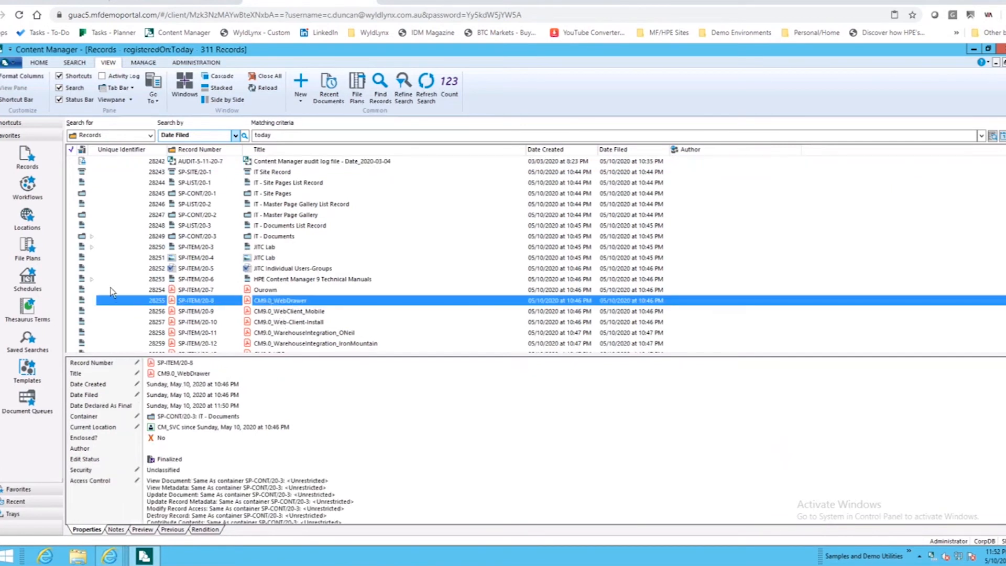
left_click(93, 279)
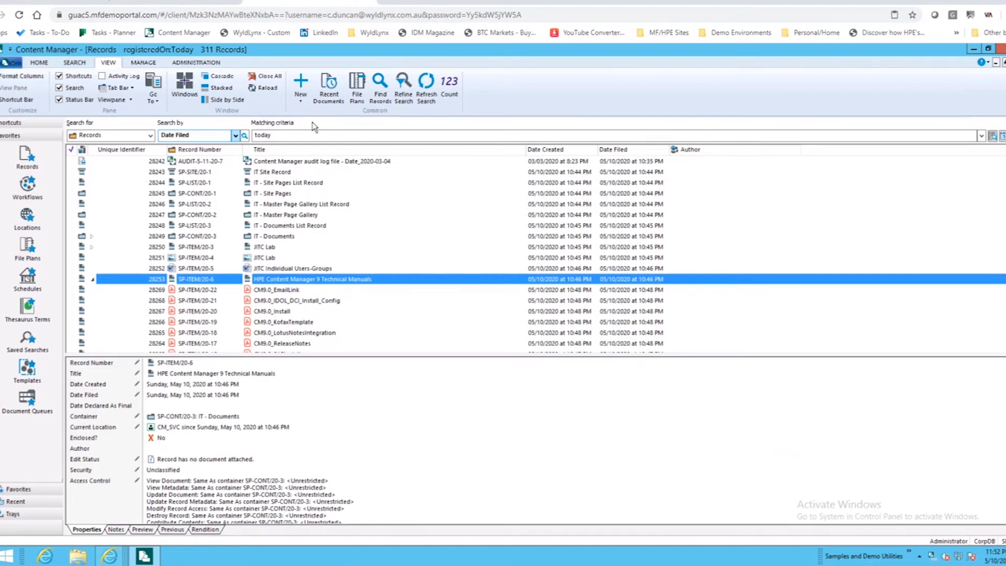
Step: Reload the record list and inspect JITC Individual Users-Groups, the items under HP Records Manager 8.1.1 Documentation, and CM9.0_ServiceAPI
left_click(267, 88)
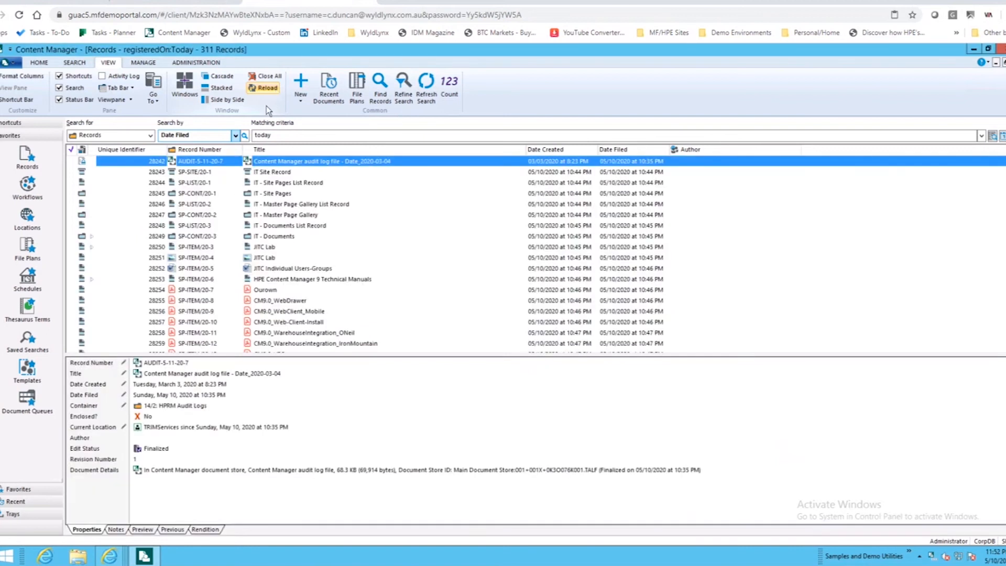
left_click(258, 269)
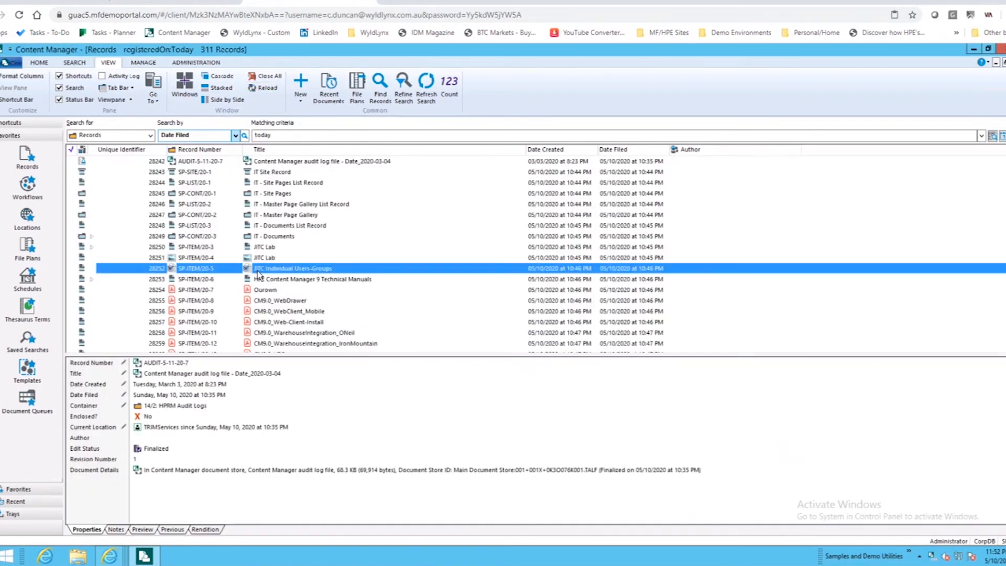
scroll(322, 284, "down", 5)
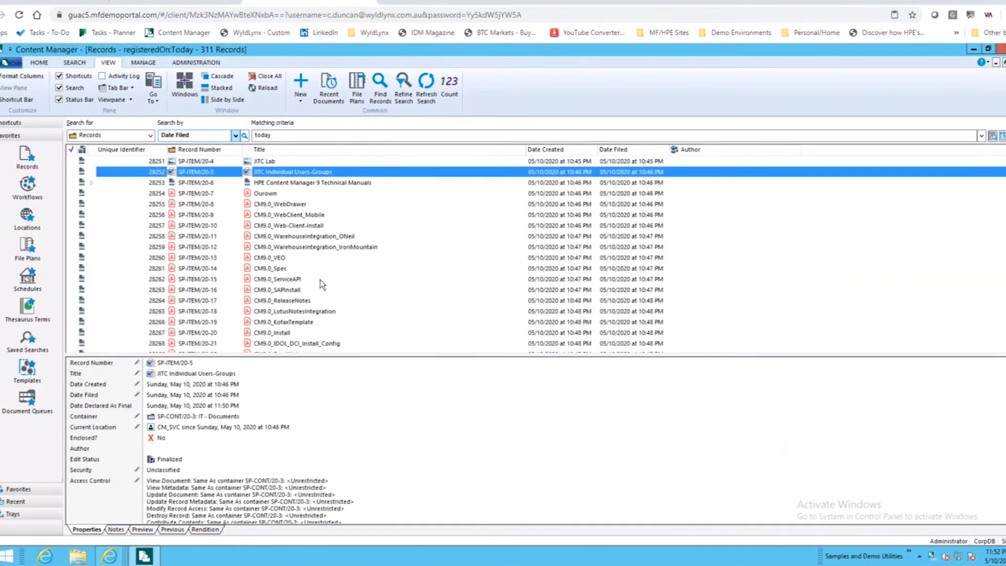
scroll(322, 284, "down", 3)
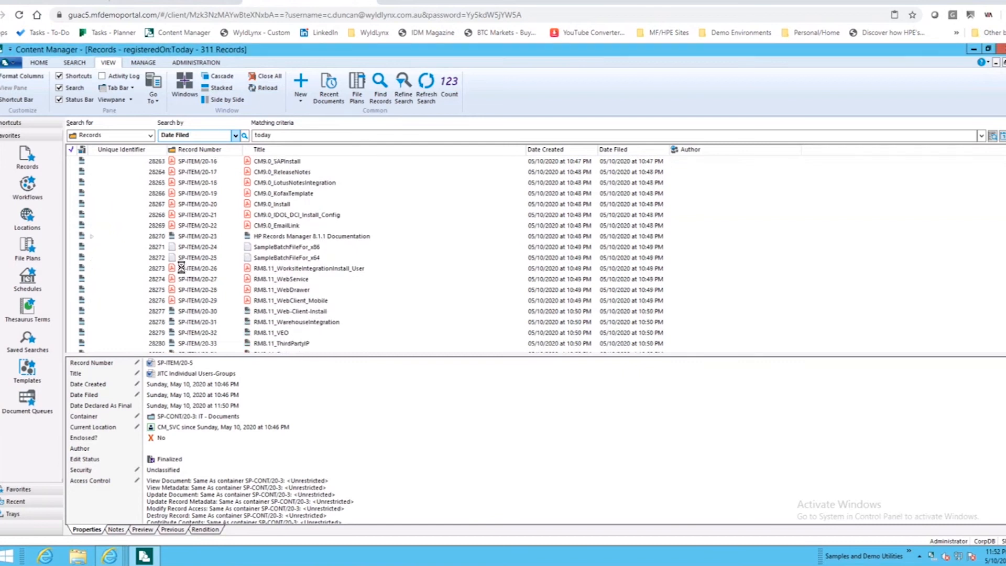
scroll(96, 215, "up", 6)
left_click(96, 215)
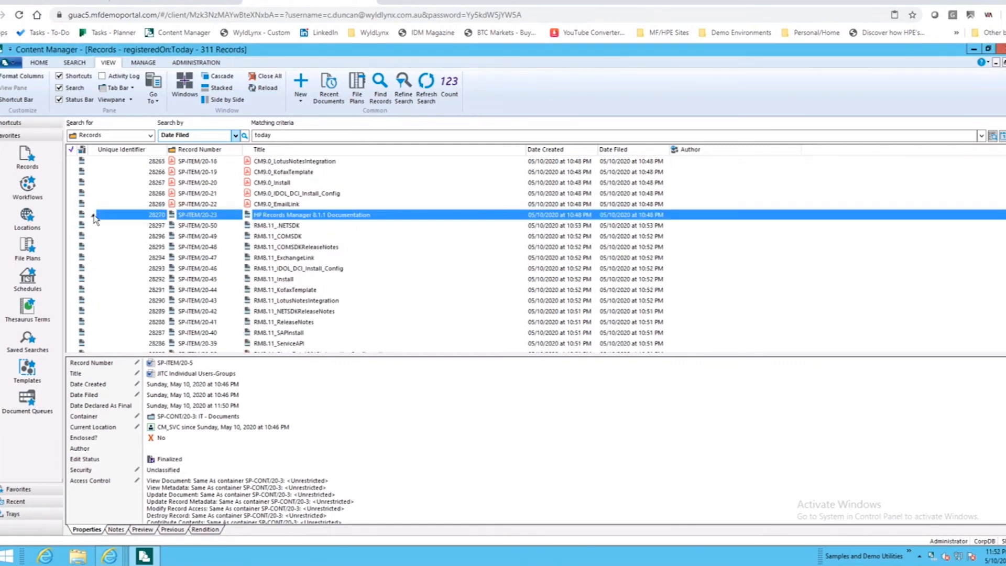
left_click(291, 309)
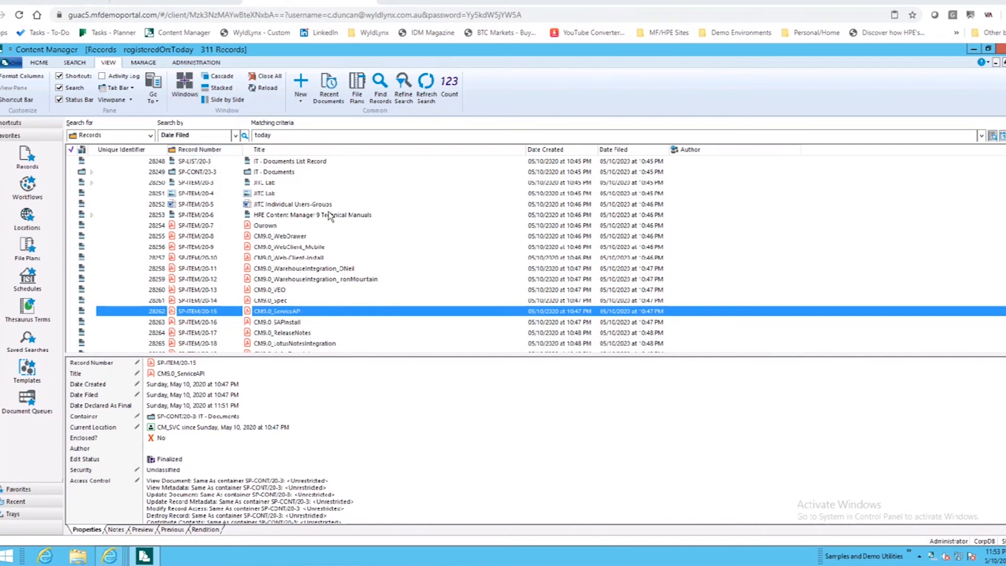
Step: Expand the HPE Content Manager 9 Technical Manuals record again and look through its contained documents
scroll(445, 127, "up", 2)
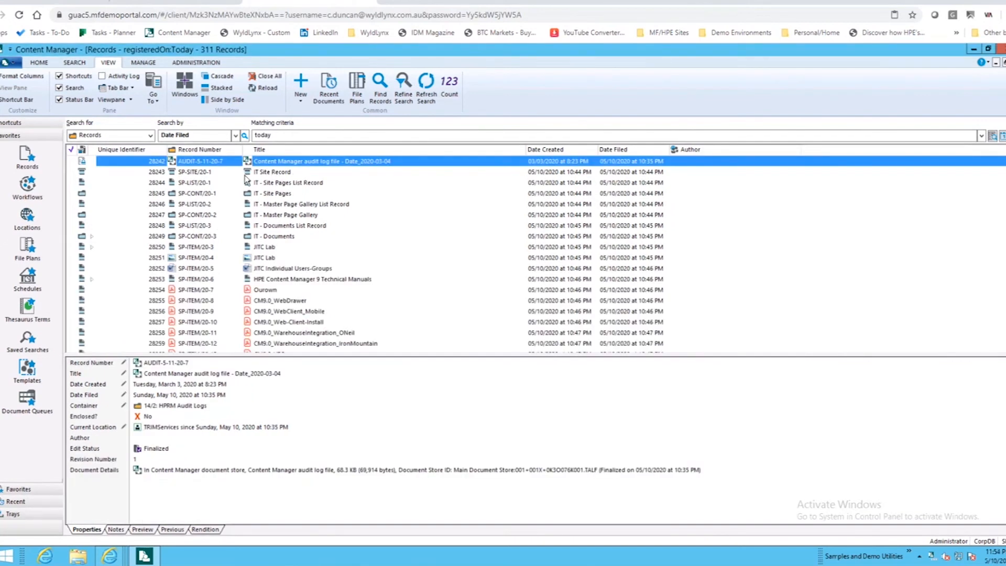
scroll(215, 223, "down", 1)
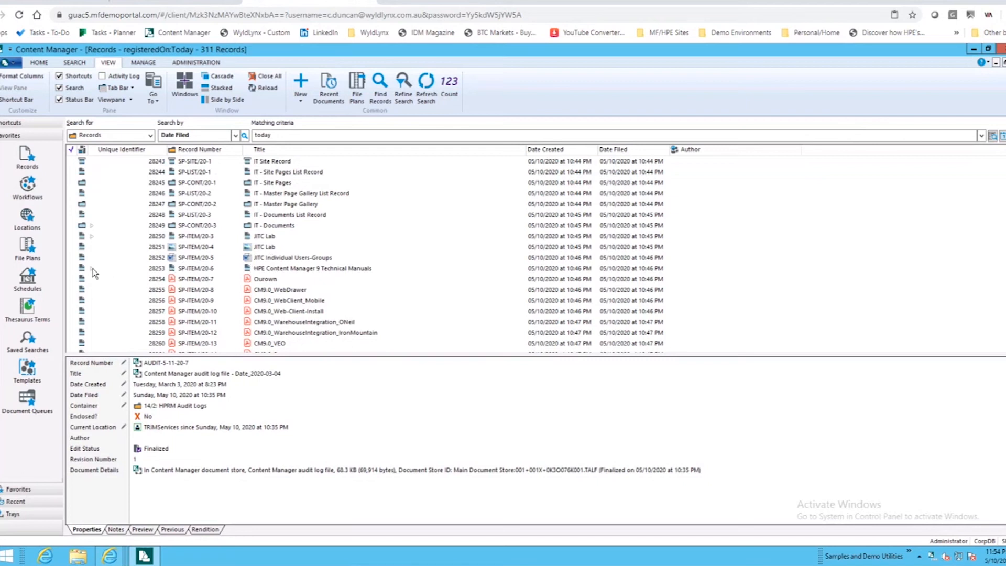
left_click(303, 269)
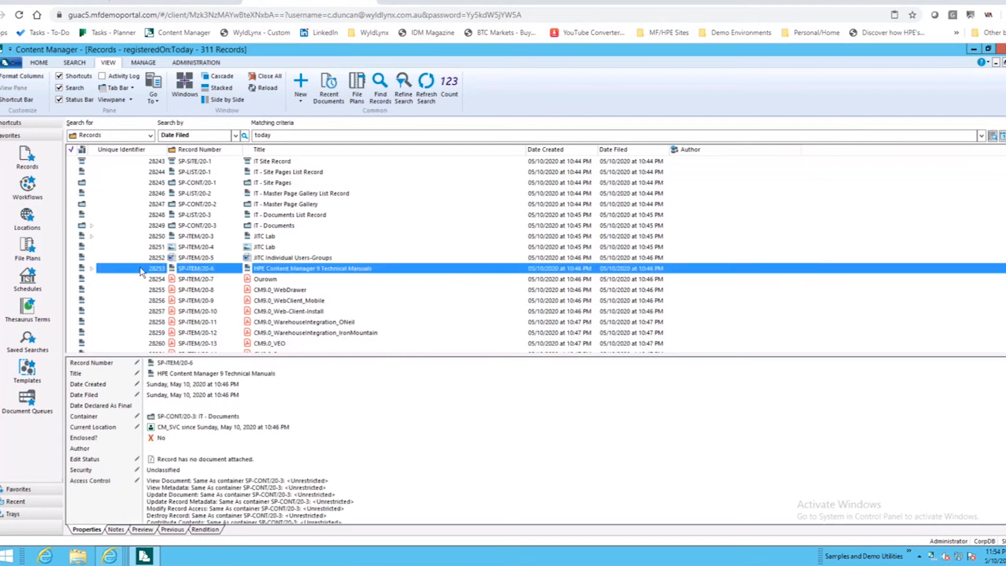
left_click(93, 269)
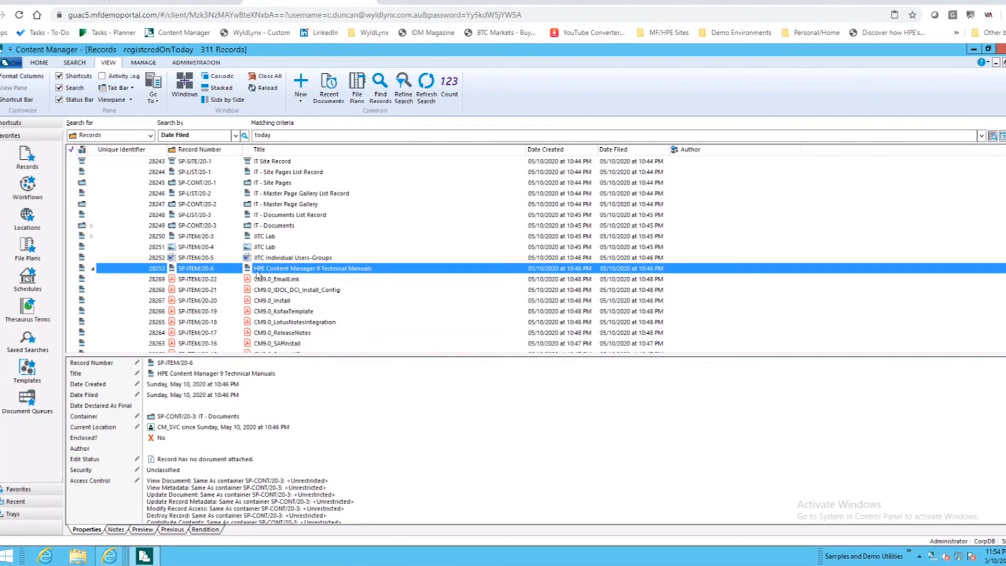
scroll(281, 294, "down", 1)
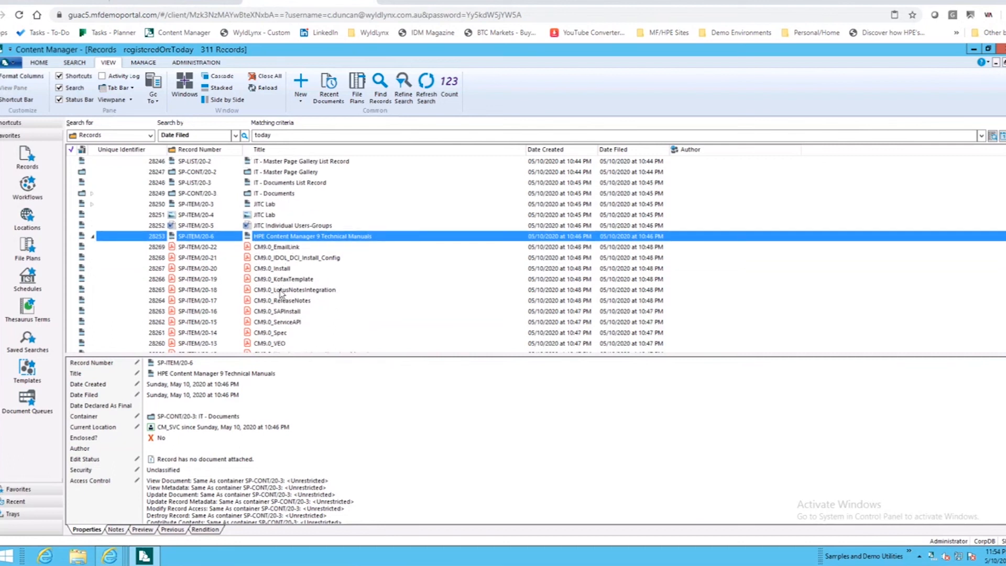
Step: Switch to the IT site's home page in Internet Explorer and refresh it to check the archived site
left_click(104, 552)
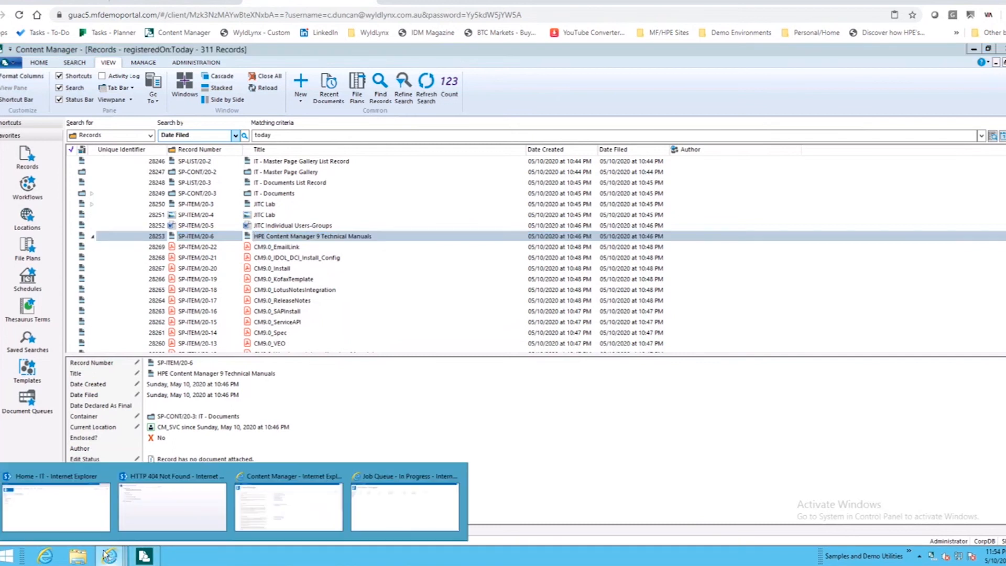
left_click(91, 528)
left_click(316, 64)
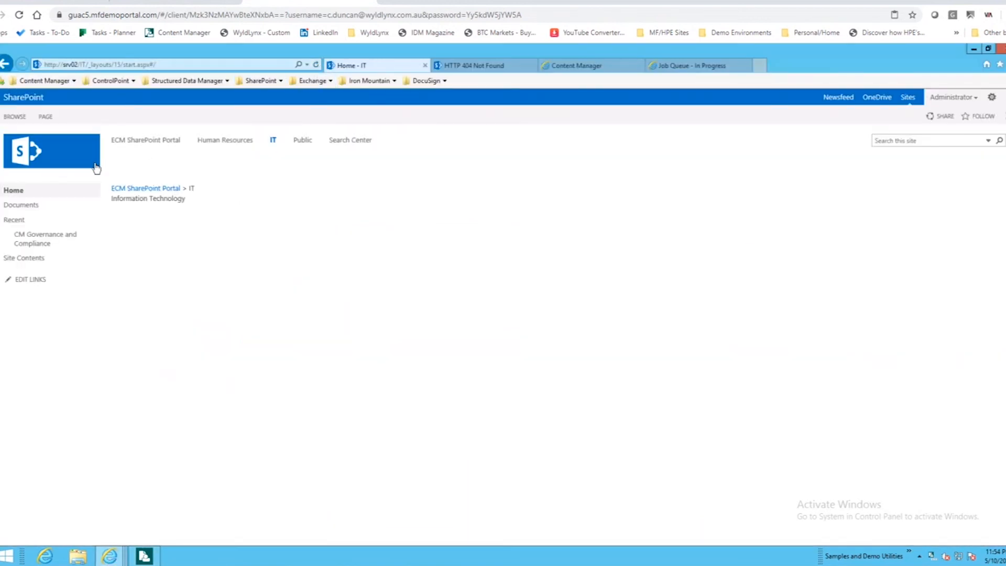